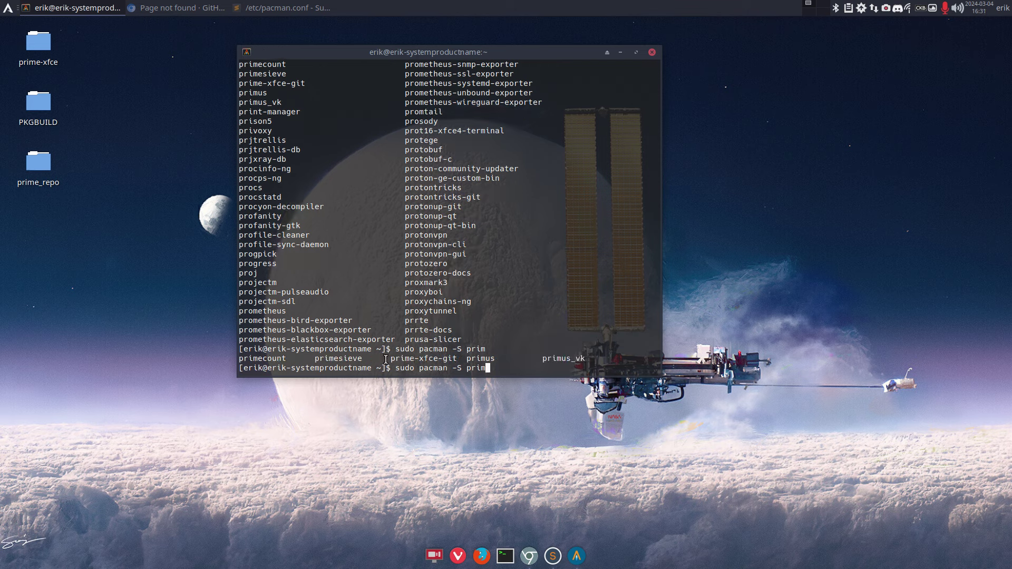
# Highlight the prime-xfce-git package name in the terminal's completion list and close the terminal window
pyautogui.moveTo(391, 359); pyautogui.dragTo(458, 359)
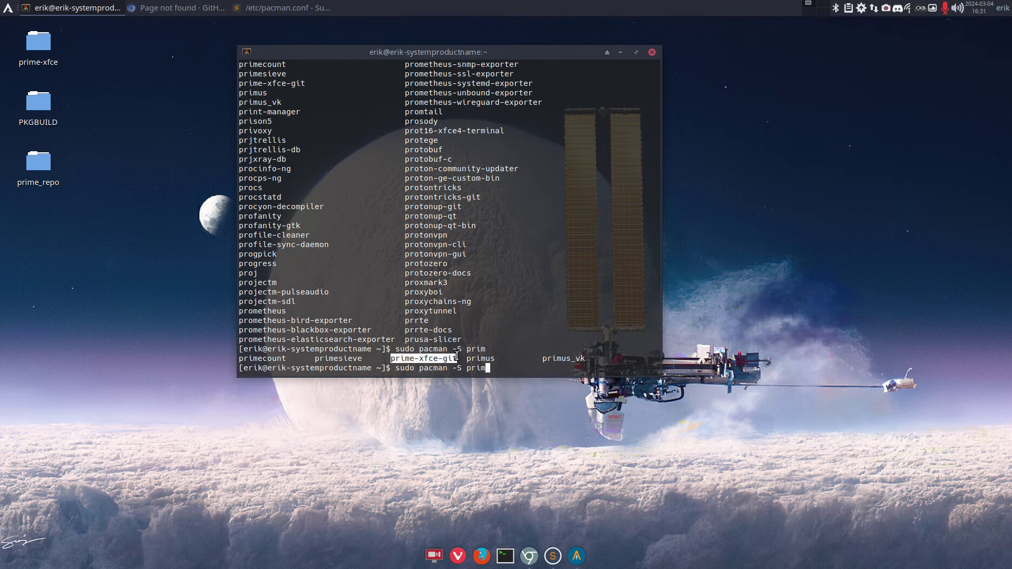
pyautogui.click(652, 53)
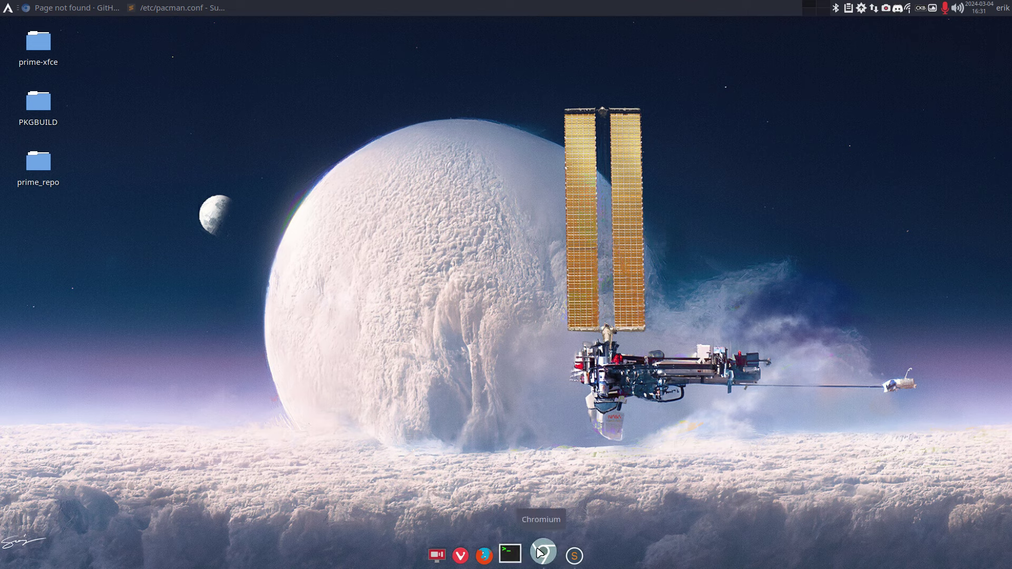
pyautogui.click(38, 103)
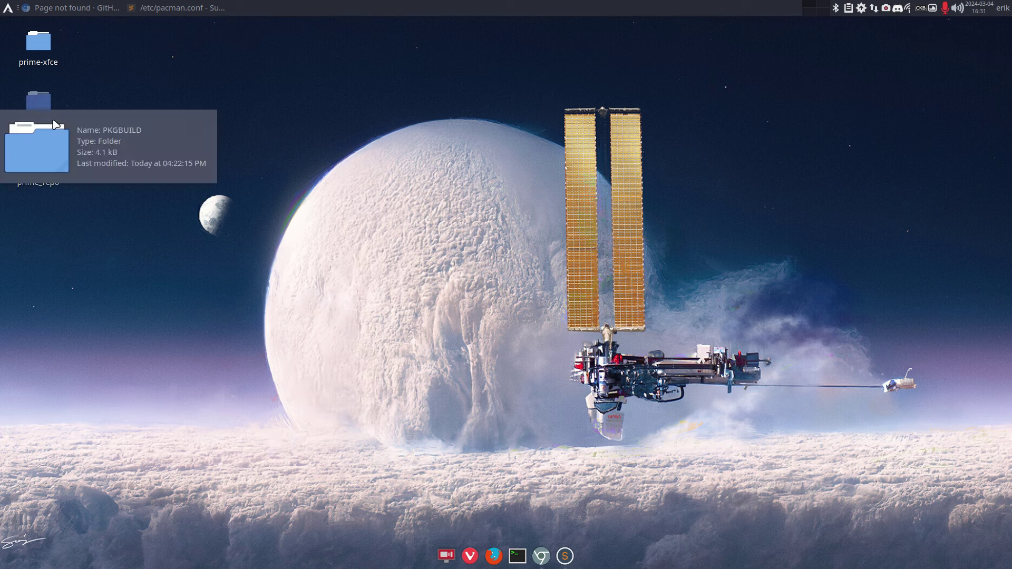
# Switch to Chromium and start a new GitHub repository from the account's repository list
pyautogui.click(543, 553)
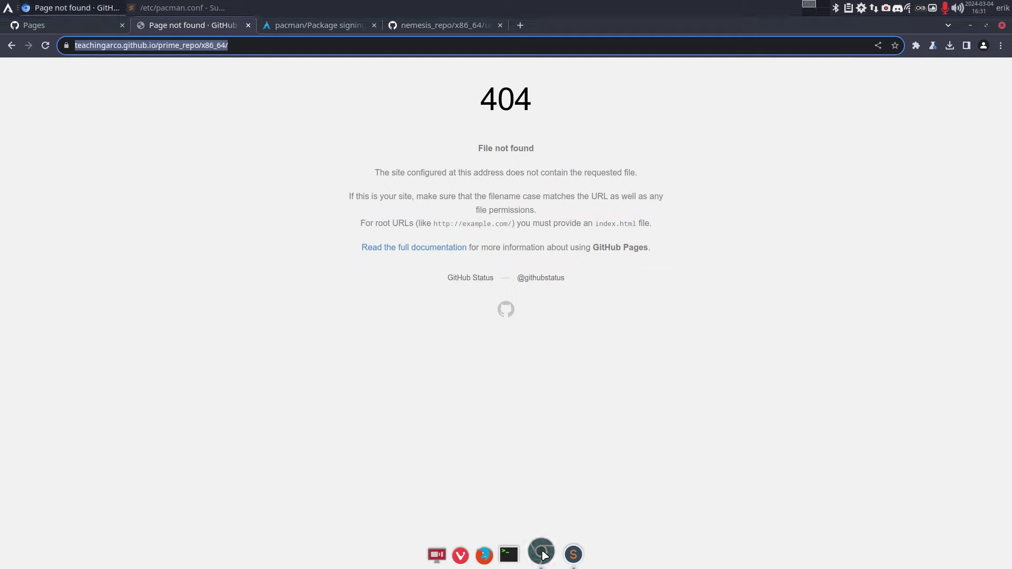
pyautogui.click(32, 25)
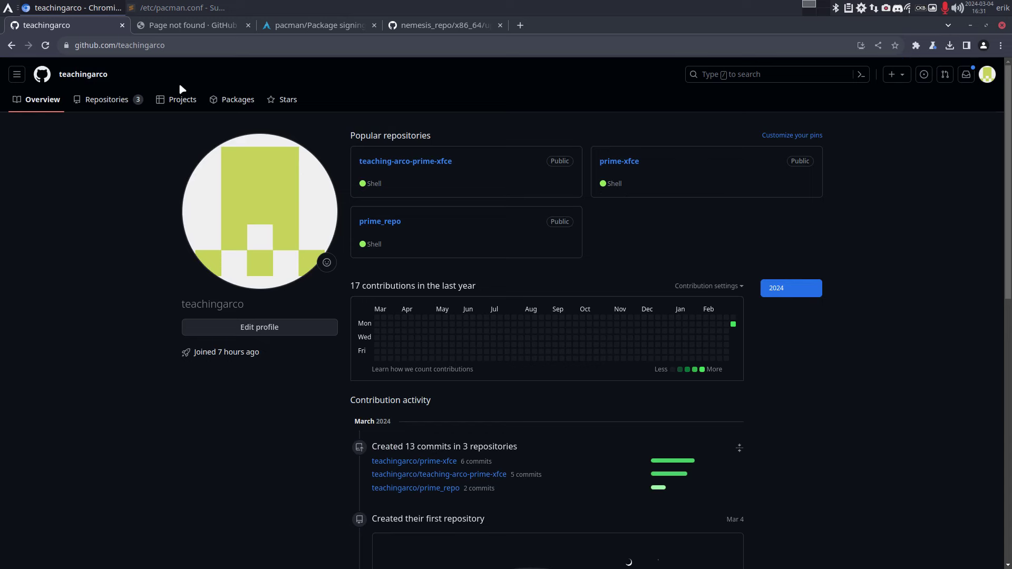
pyautogui.click(106, 99)
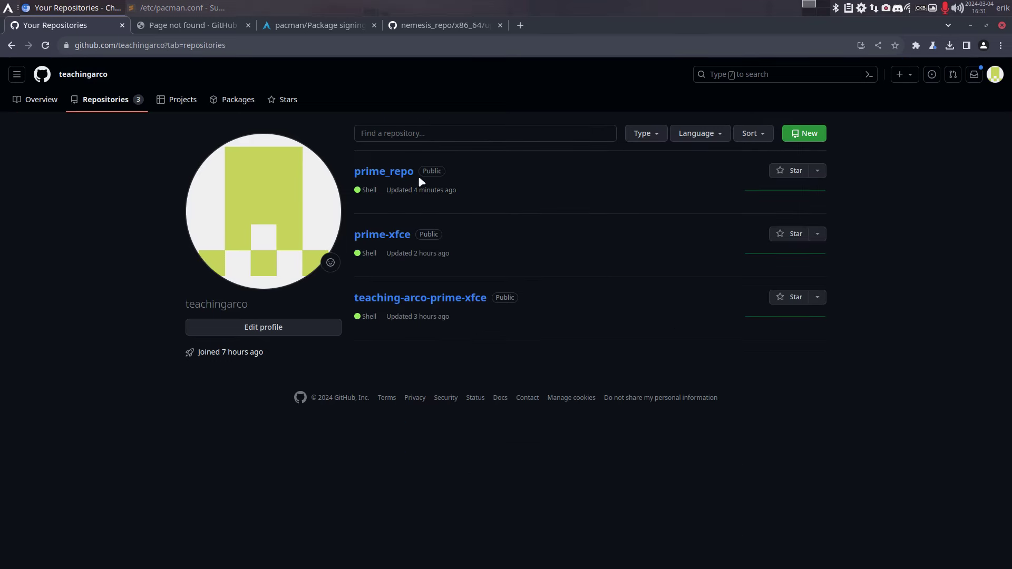
pyautogui.click(805, 137)
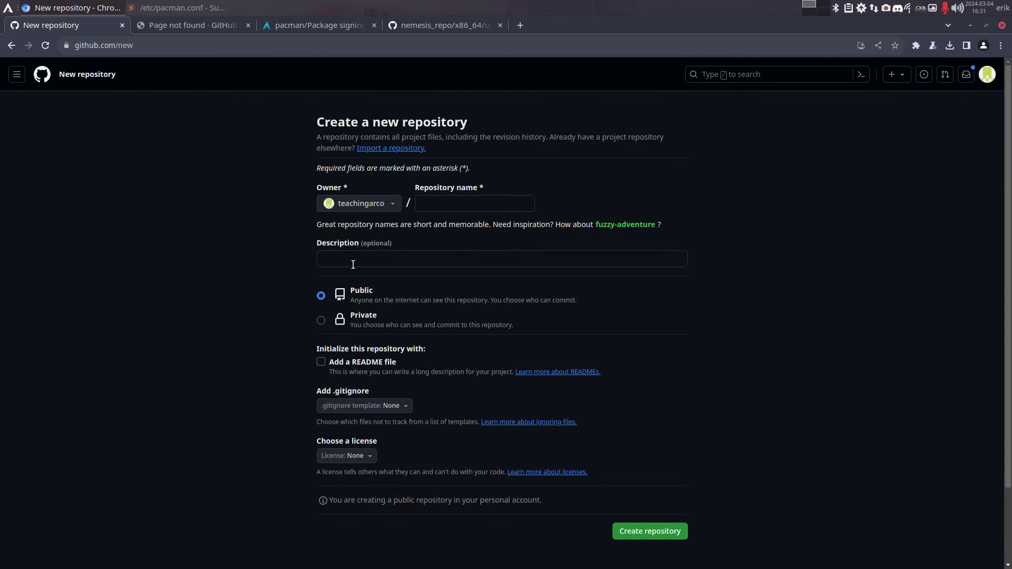
# Name the new public repository prime-pkgbuild, leave its description empty, and create it
pyautogui.click(354, 262)
pyautogui.write('prime')
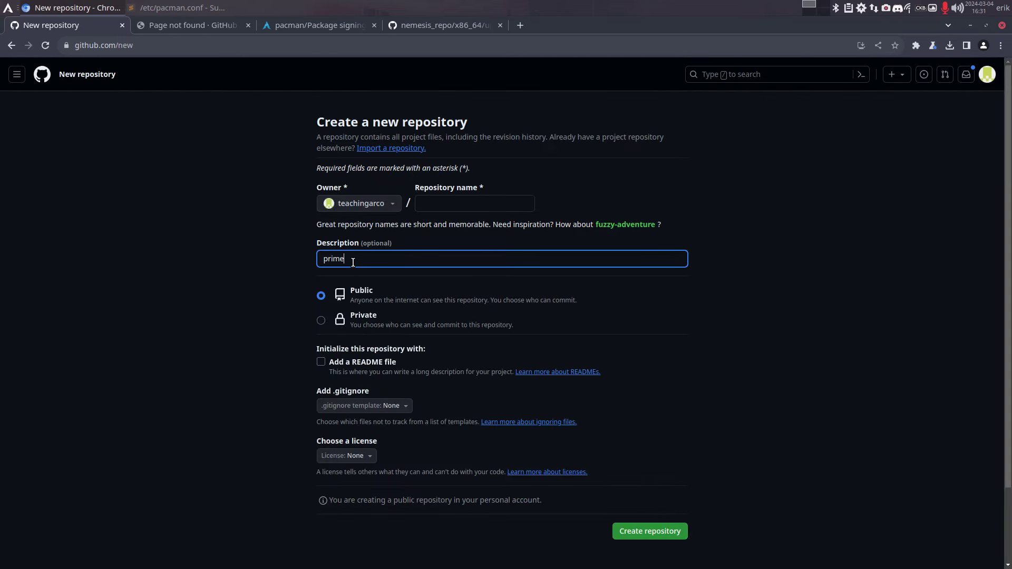
pyautogui.write('-pkgbuild')
pyautogui.press('Return')
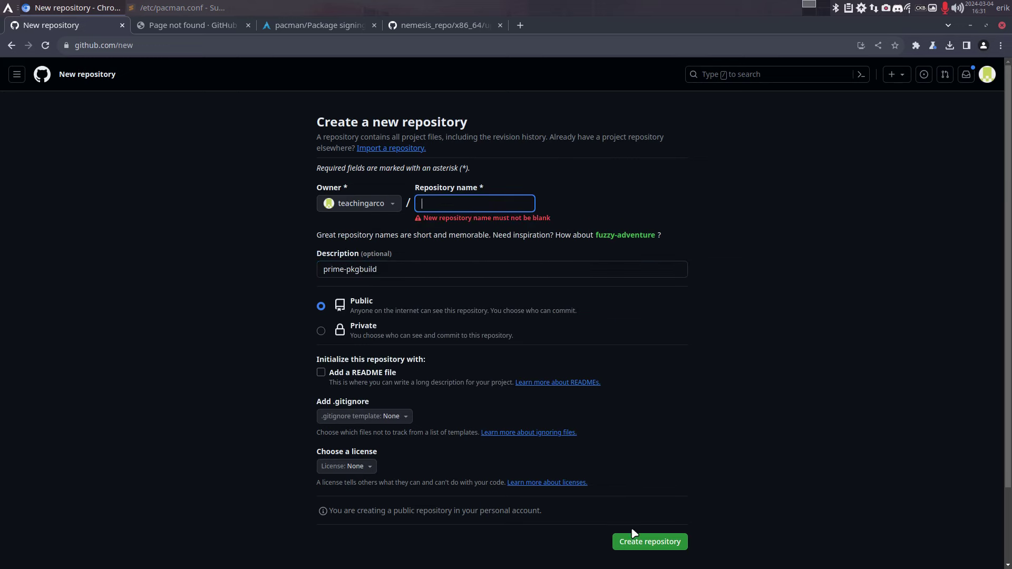
pyautogui.click(456, 204)
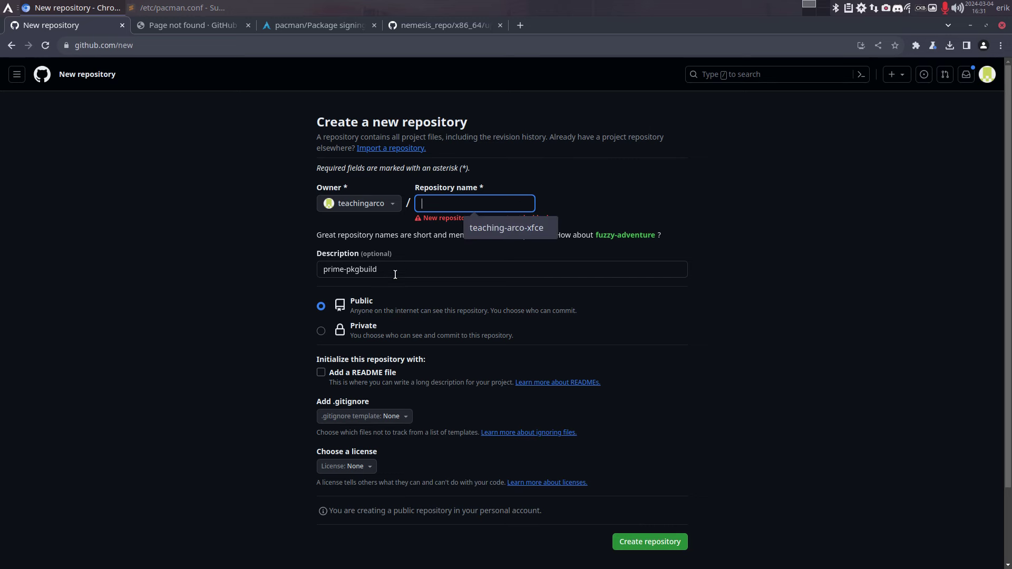
pyautogui.moveTo(396, 273); pyautogui.dragTo(306, 270)
pyautogui.hotkey('ctrl', 'x')
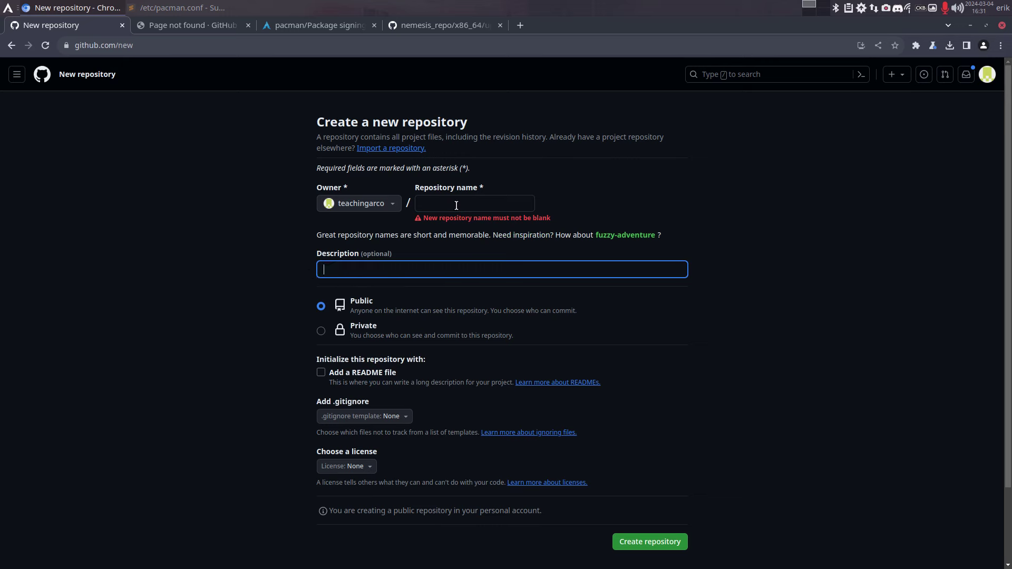
pyautogui.click(474, 204)
pyautogui.hotkey('ctrl', 'v')
pyautogui.click(662, 542)
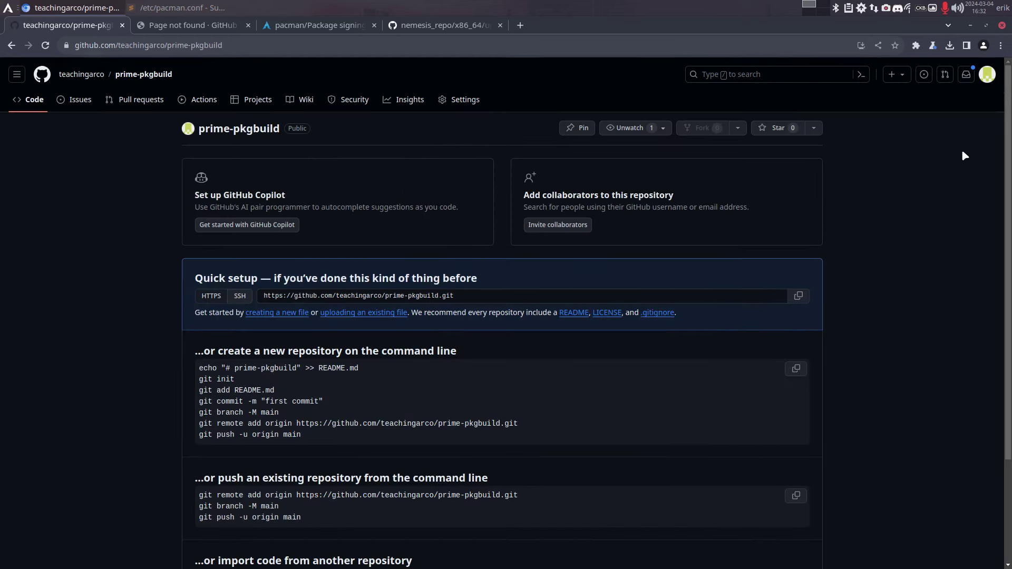
# Clone the prime-pkgbuild repository onto the Desktop with git clone in a terminal opened there, and close the terminal
pyautogui.click(972, 25)
pyautogui.rightClick(227, 169)
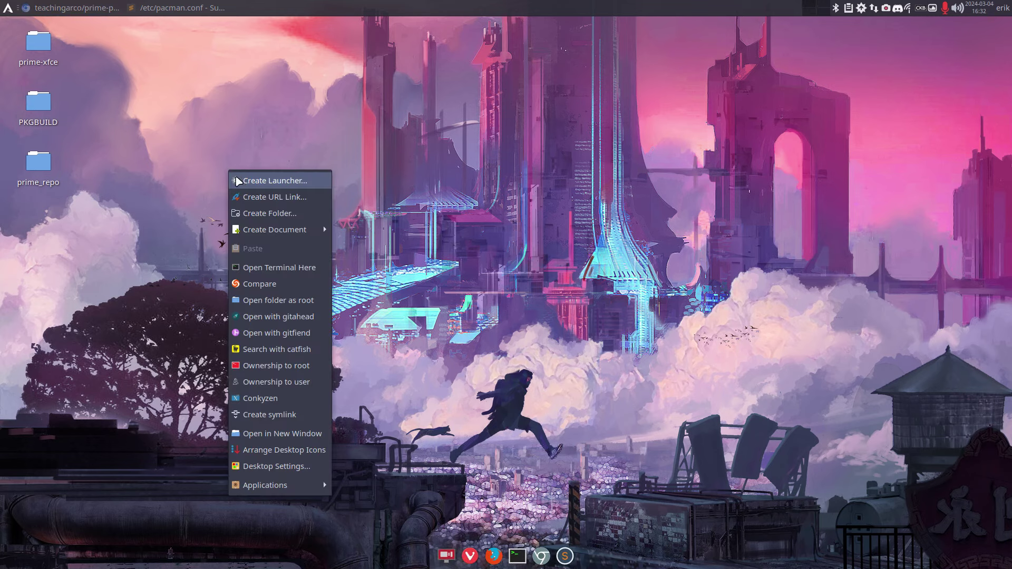
pyautogui.click(304, 271)
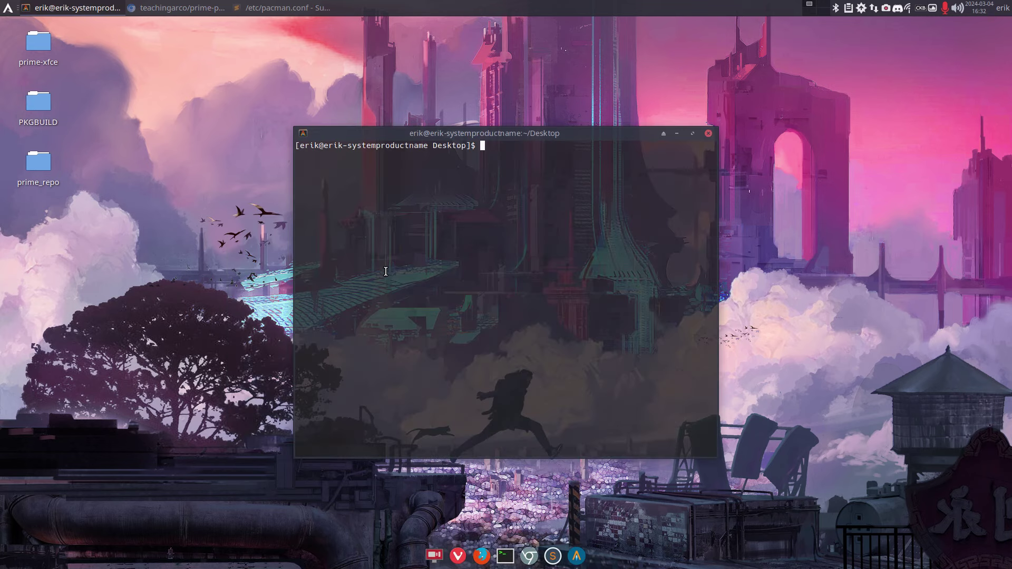
pyautogui.write('git clone')
pyautogui.hotkey('ctrl', 'shift', 'v')
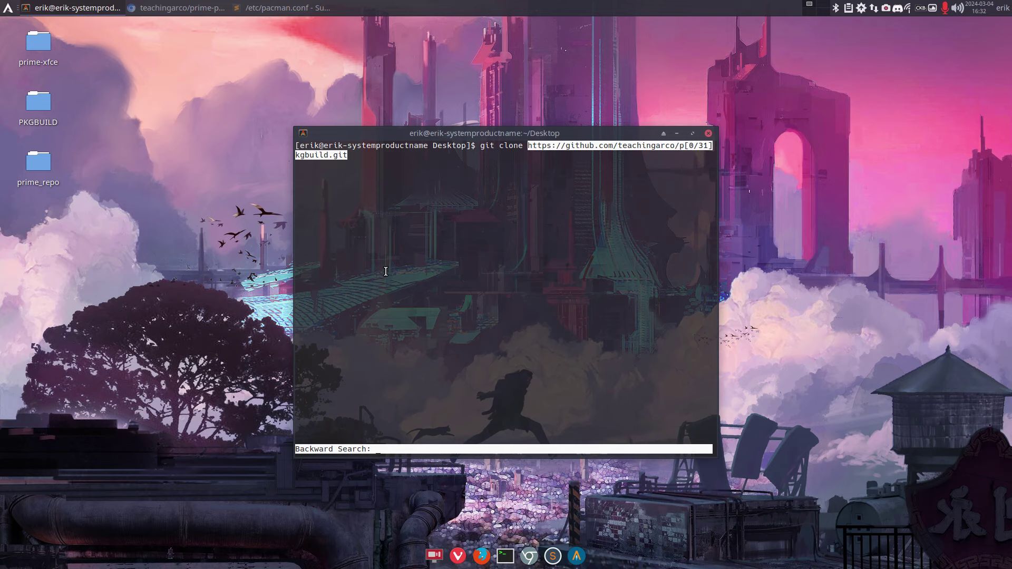
pyautogui.press('Escape')
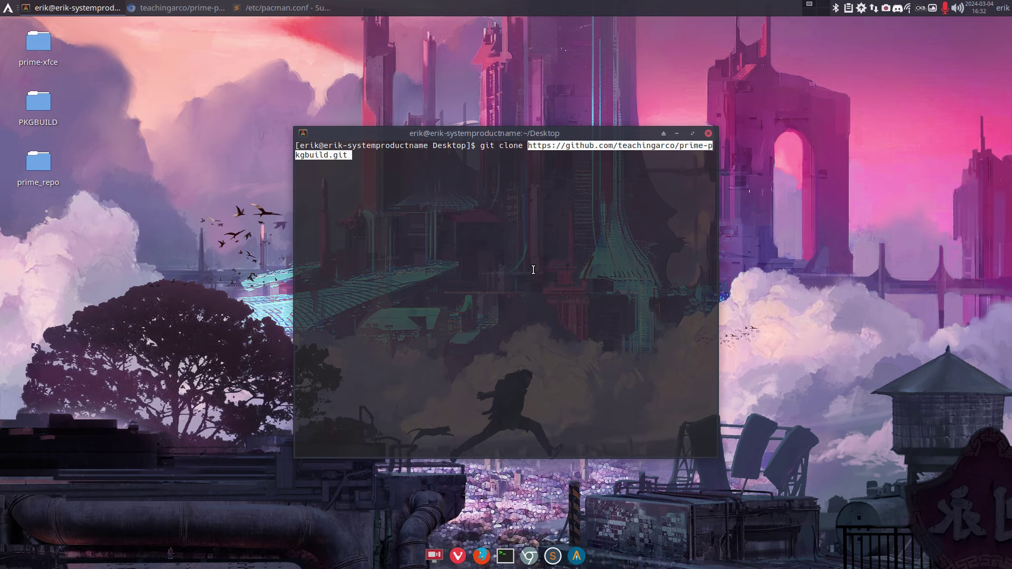
pyautogui.press('Return')
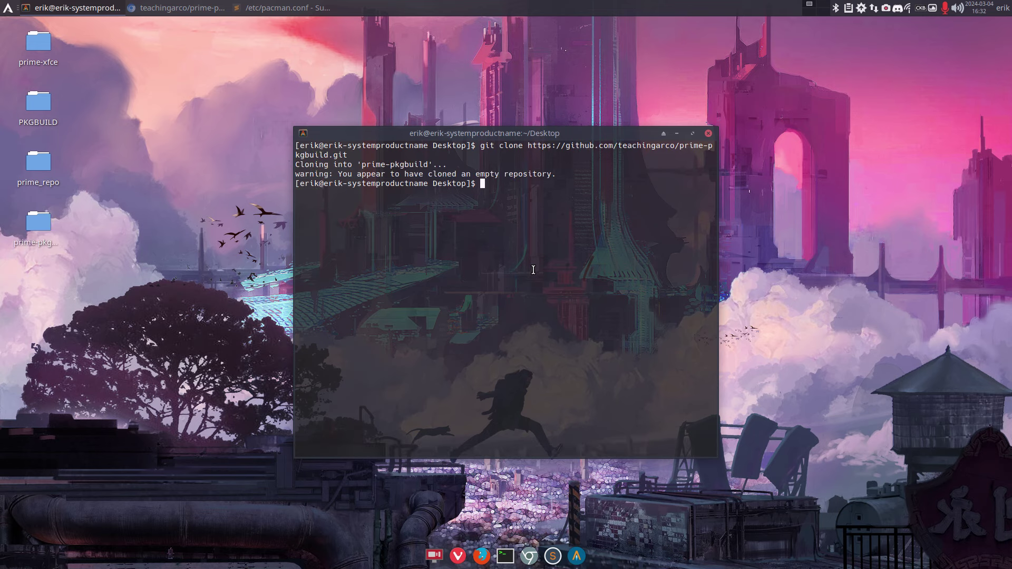
pyautogui.click(708, 134)
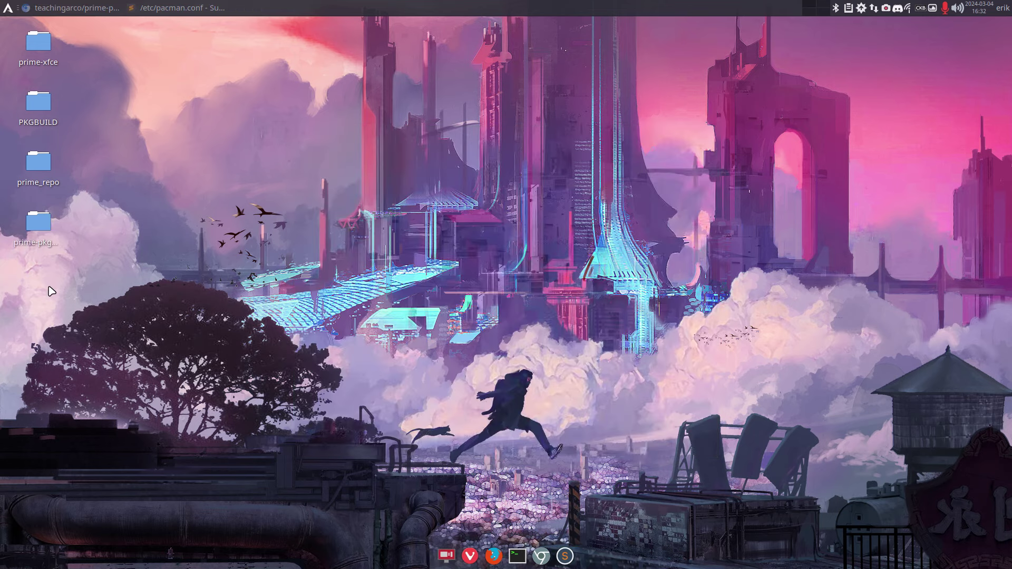
# Move the PKGBUILD folder from the desktop into the prime-pkgbuild folder and open prime-pkgbuild
pyautogui.click(41, 103)
pyautogui.moveTo(41, 103); pyautogui.dragTo(44, 226)
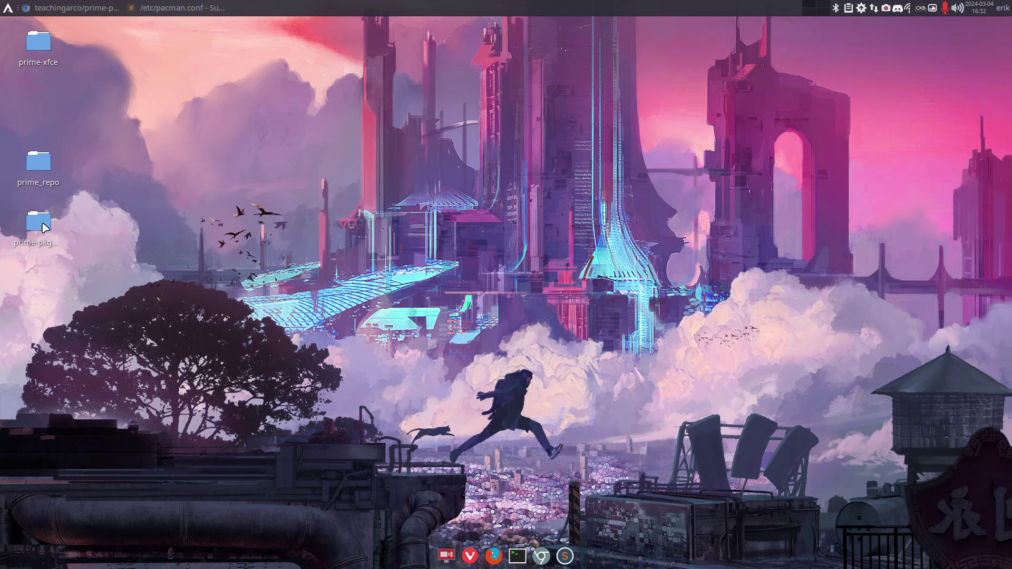
pyautogui.doubleClick(45, 226)
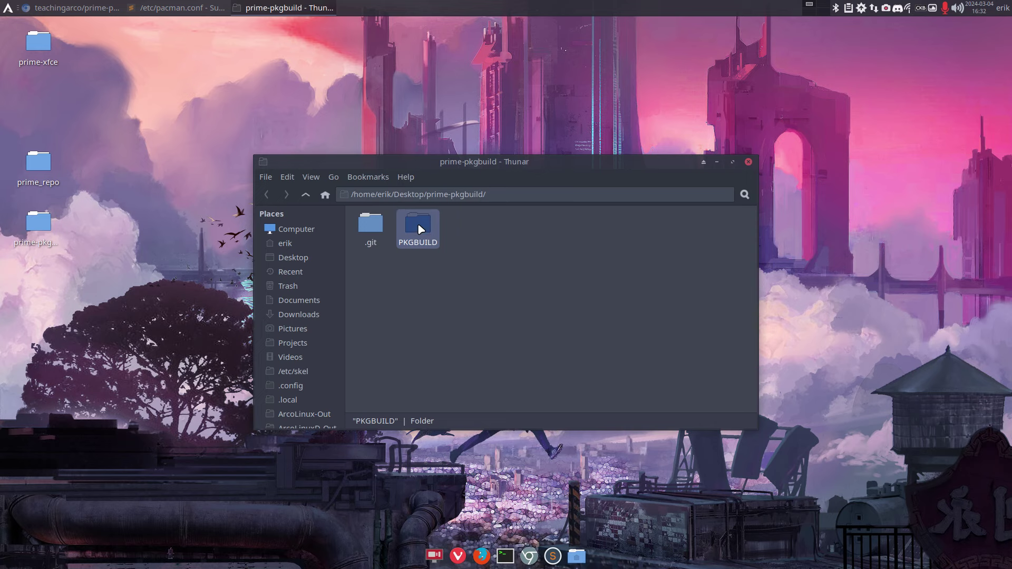
# Move the prime-xfce folder out of PKGBUILD up into prime-pkgbuild and delete the emptied PKGBUILD folder
pyautogui.doubleClick(418, 223)
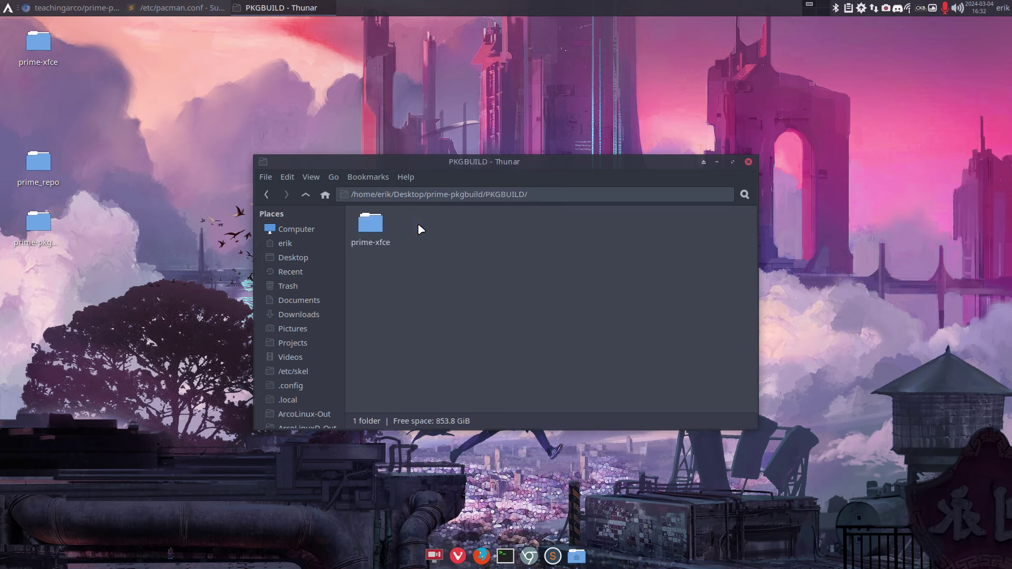
pyautogui.click(374, 232)
pyautogui.click(315, 197)
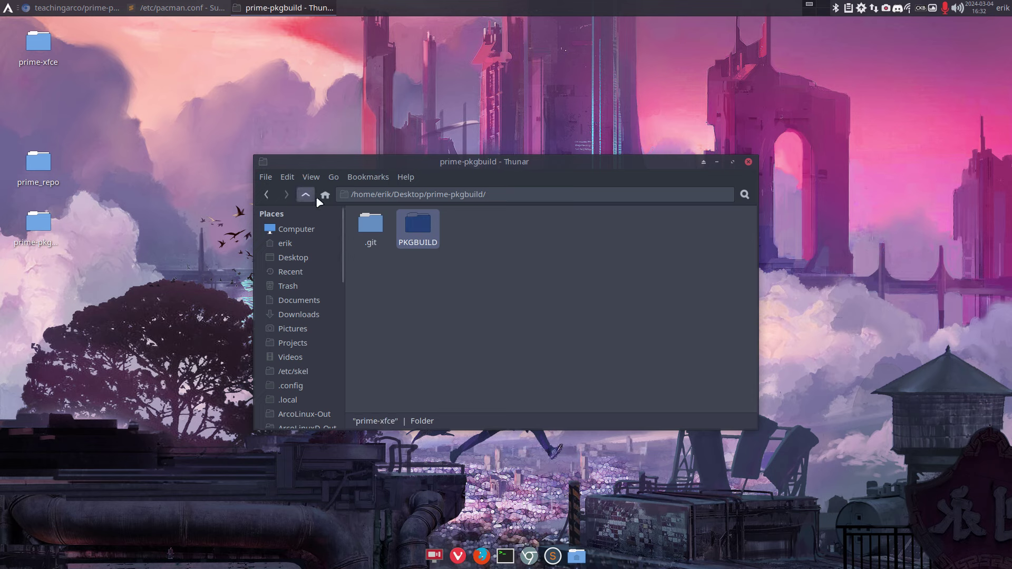
pyautogui.click(407, 265)
pyautogui.hotkey('ctrl', 'v')
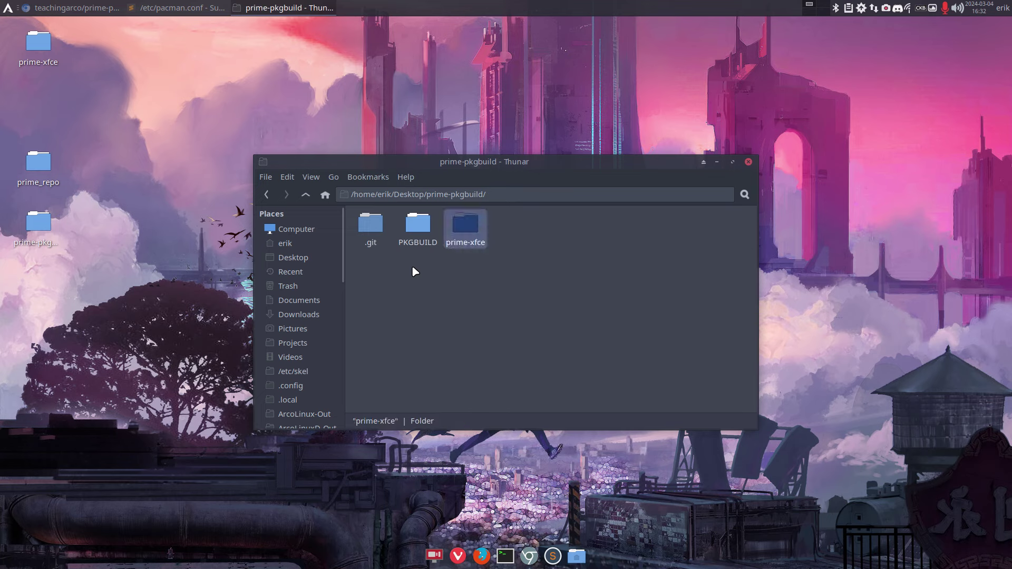
pyautogui.click(414, 225)
pyautogui.press('Delete')
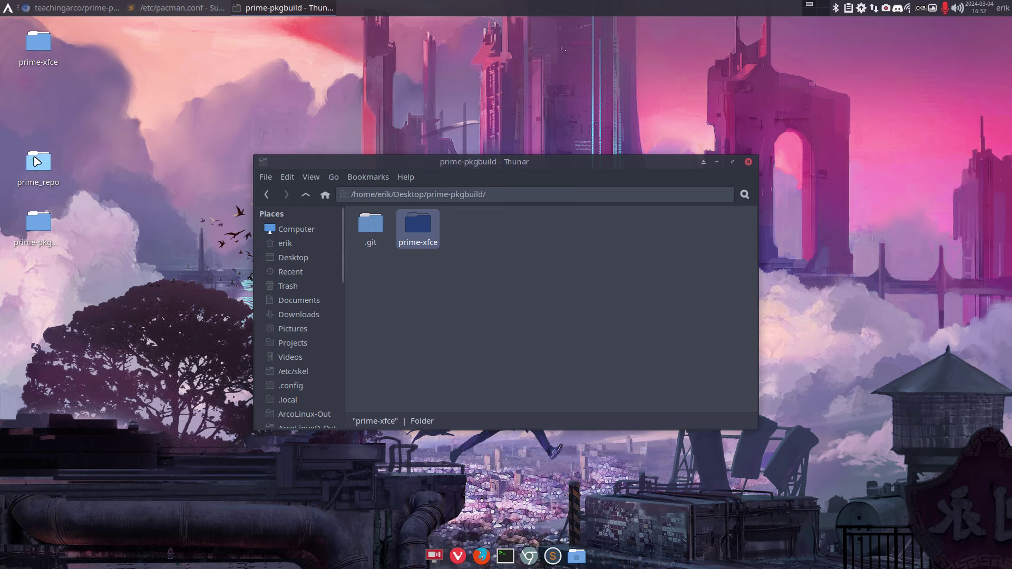
# Place the prime_repo folder icon beside the prime-xfce icon on the desktop
pyautogui.moveTo(37, 162); pyautogui.dragTo(102, 43)
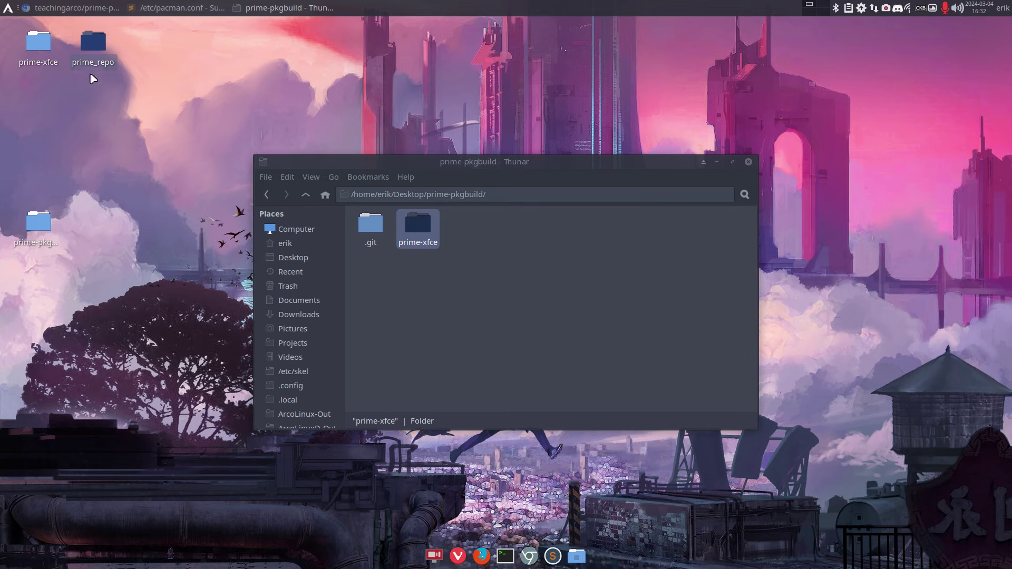
pyautogui.moveTo(40, 232); pyautogui.dragTo(34, 64)
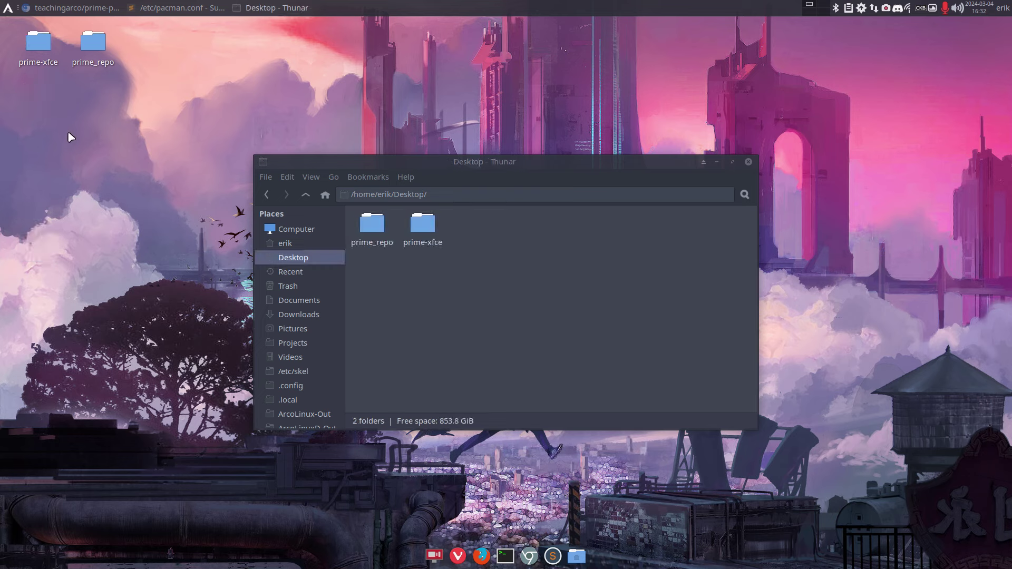
pyautogui.click(416, 299)
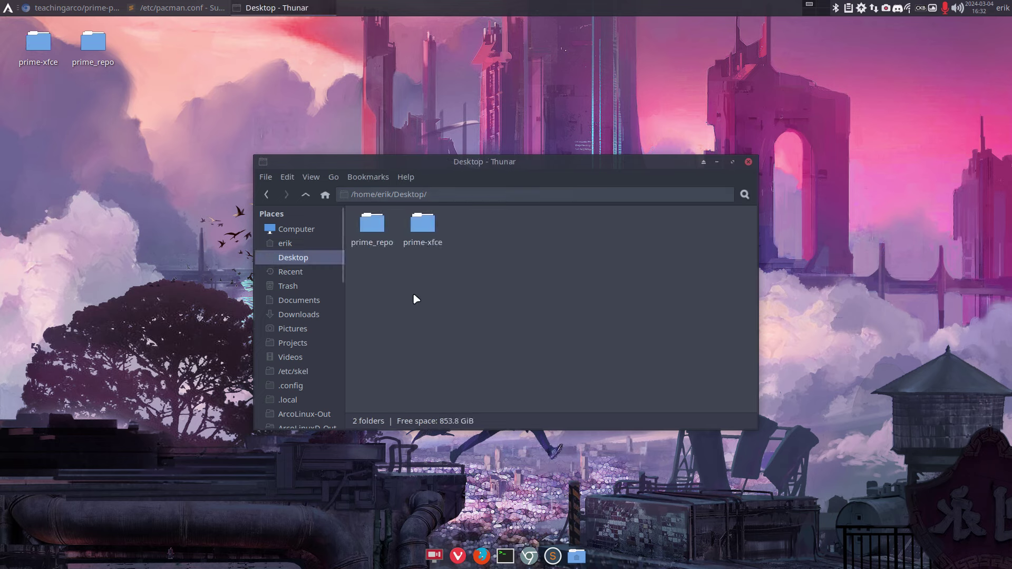
pyautogui.doubleClick(375, 226)
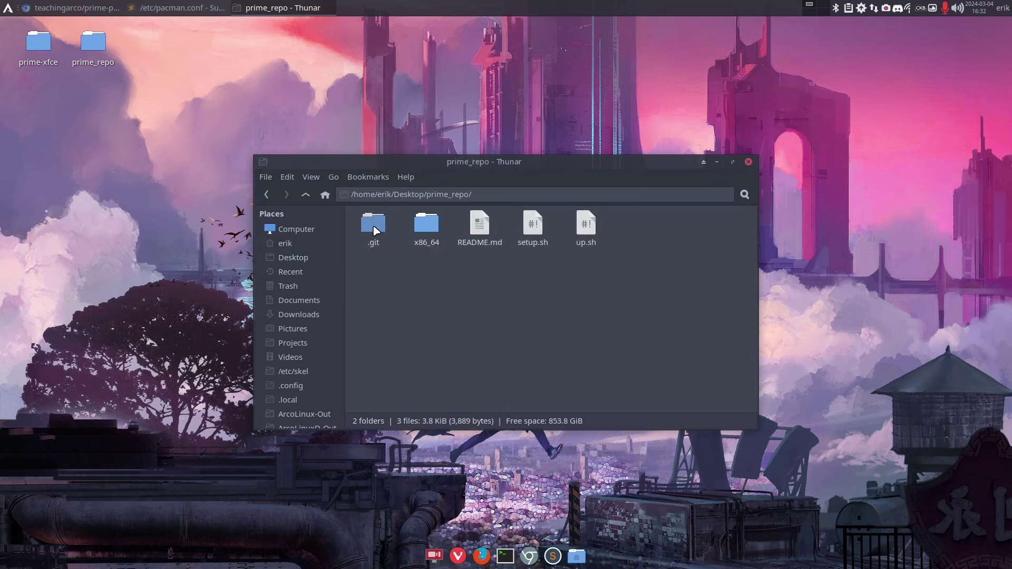
pyautogui.click(306, 195)
pyautogui.doubleClick(425, 232)
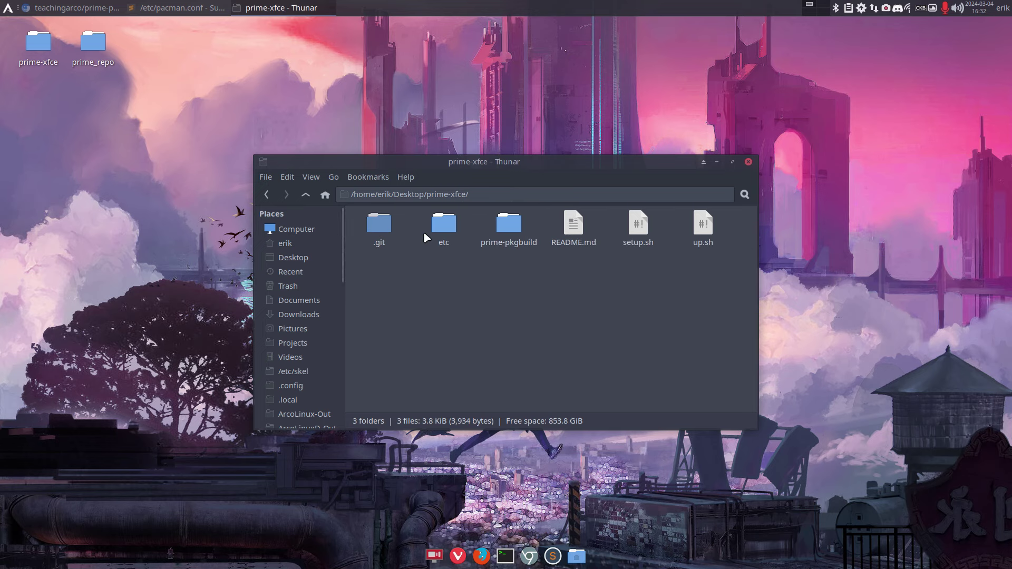
pyautogui.moveTo(509, 225); pyautogui.dragTo(147, 216)
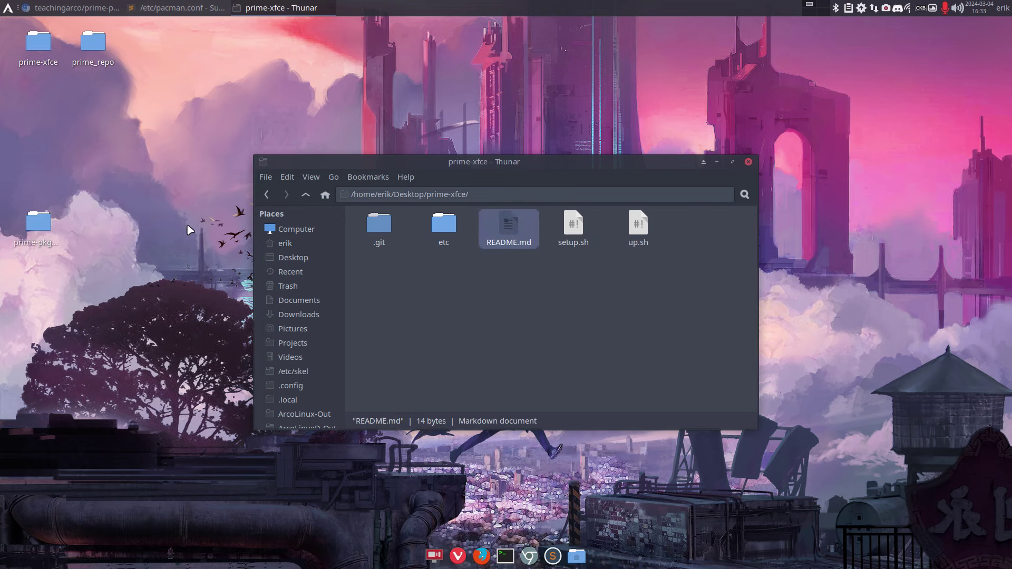
pyautogui.click(306, 195)
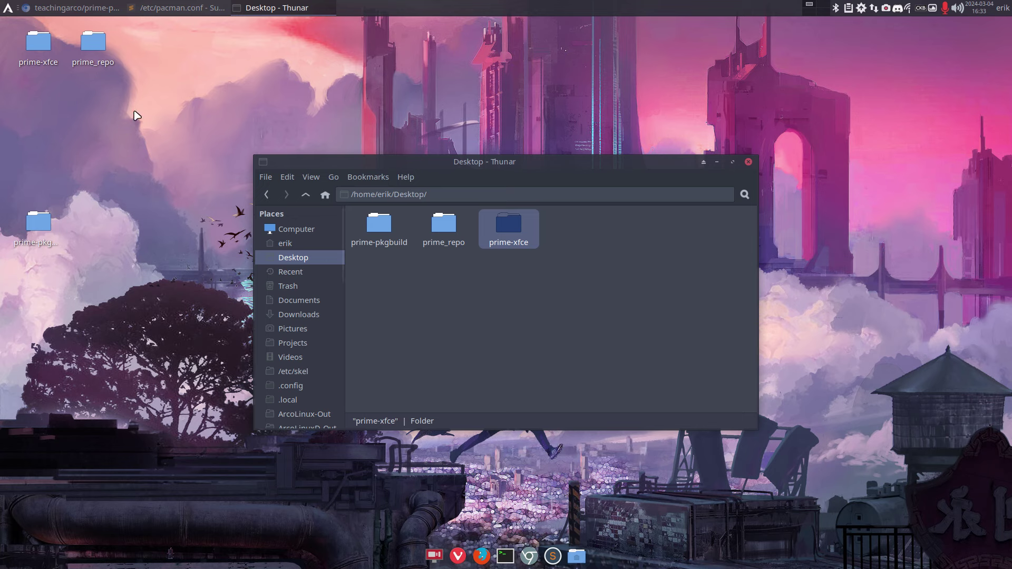
# Copy README.md, setup.sh and up.sh from the desktop's prime-xfce folder into the prime-pkgbuild folder
pyautogui.doubleClick(38, 42)
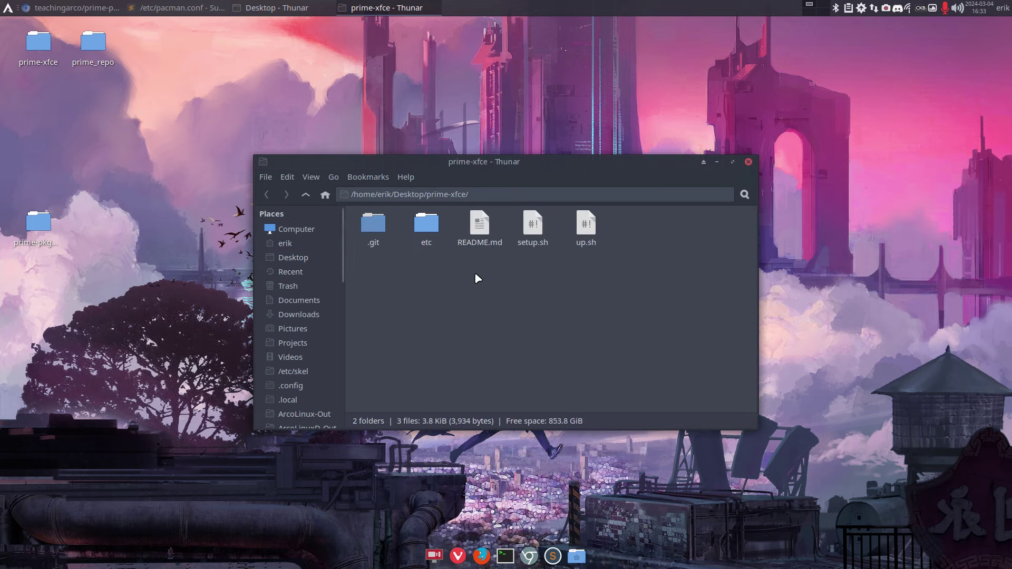
pyautogui.moveTo(474, 272); pyautogui.dragTo(614, 235)
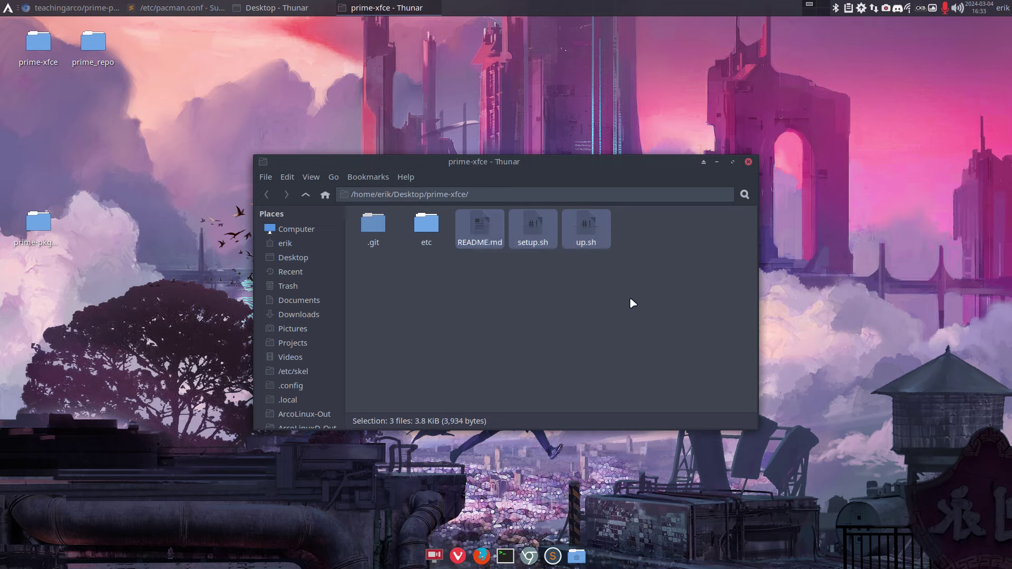
pyautogui.doubleClick(36, 220)
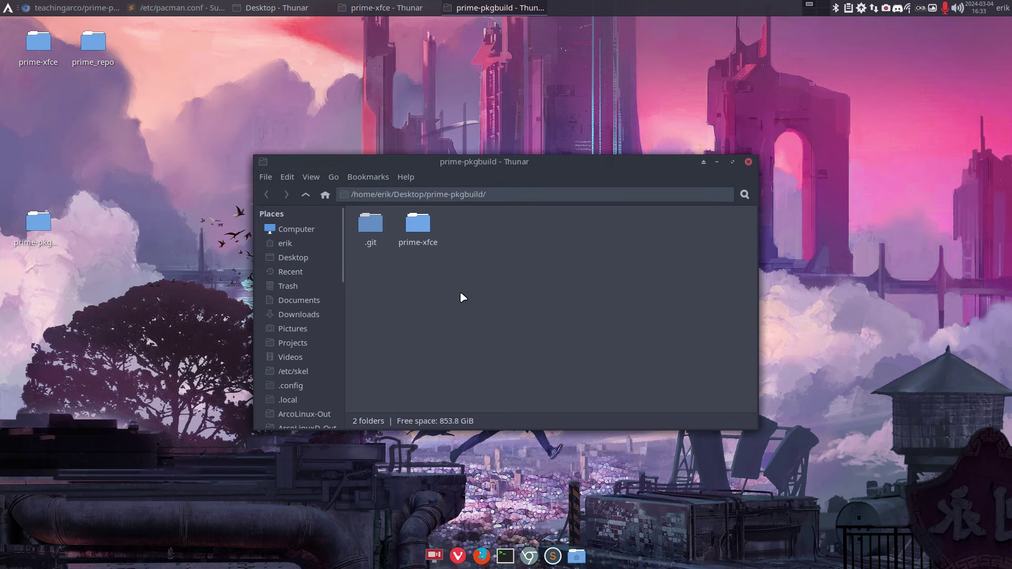
pyautogui.hotkey('ctrl', 'v')
pyautogui.click(513, 295)
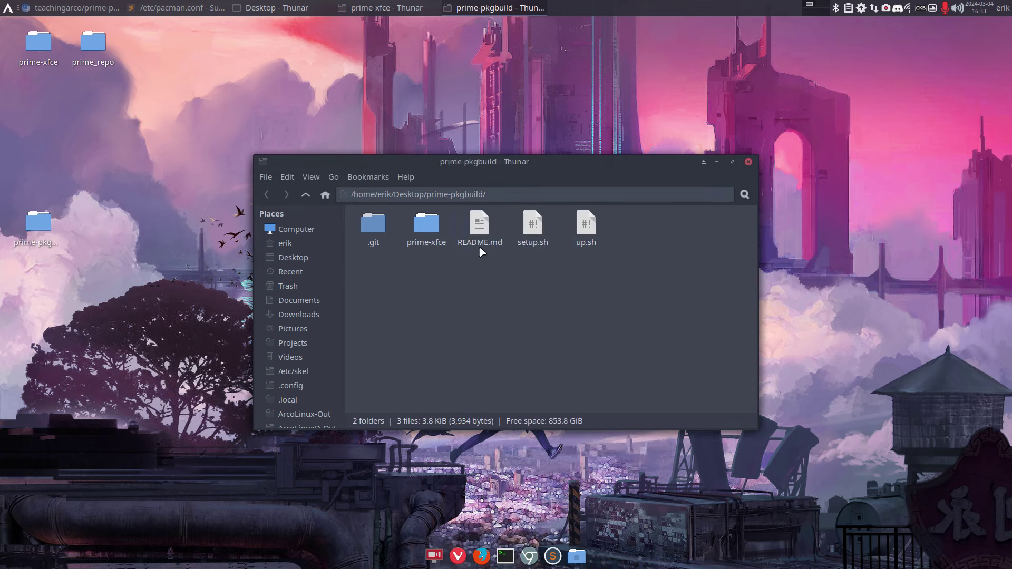
# Check the contents of README.md and the prime-xfce subfolder, closing the file and returning to the prime-pkgbuild folder
pyautogui.doubleClick(480, 232)
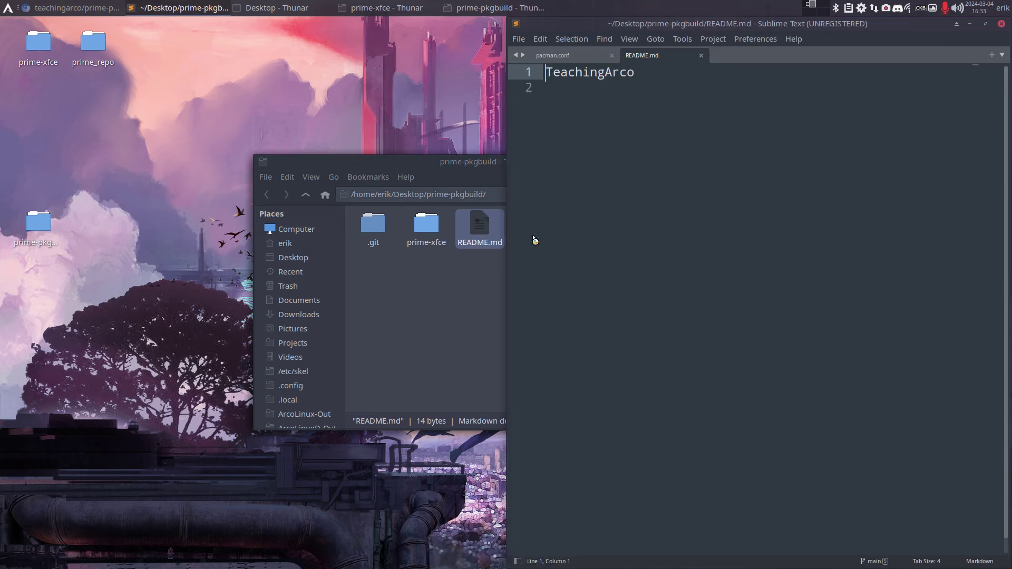
pyautogui.click(701, 55)
pyautogui.click(459, 289)
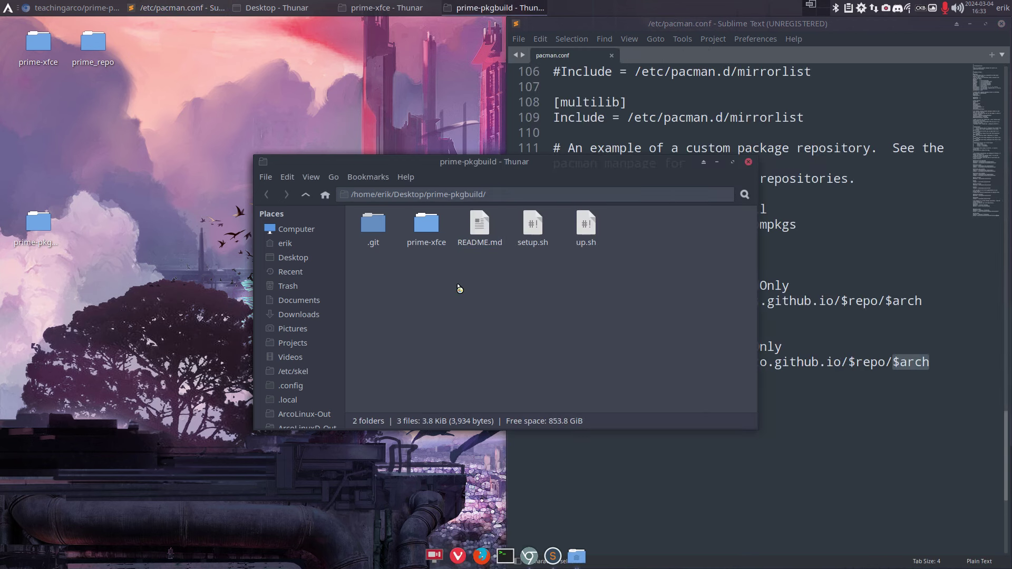
pyautogui.doubleClick(426, 226)
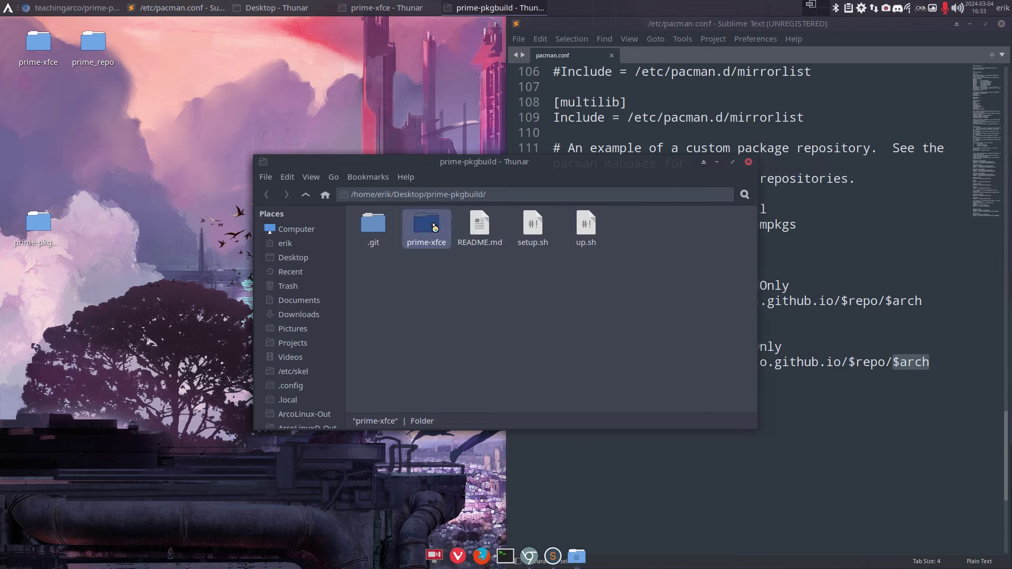
pyautogui.click(307, 195)
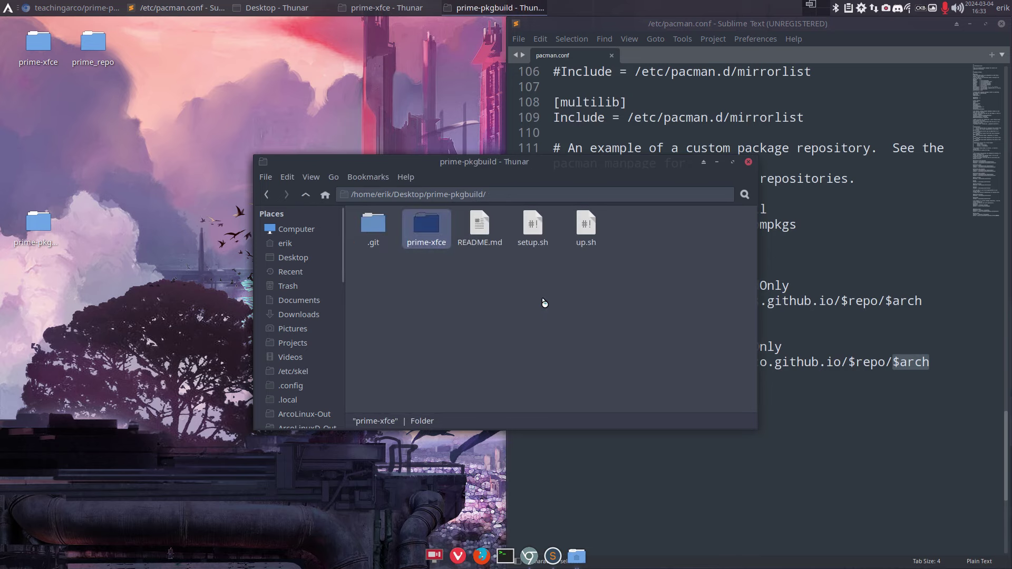
# Open a terminal in the prime-pkgbuild folder and run ./setup.sh, entering the sudo password
pyautogui.moveTo(552, 169); pyautogui.dragTo(347, 238)
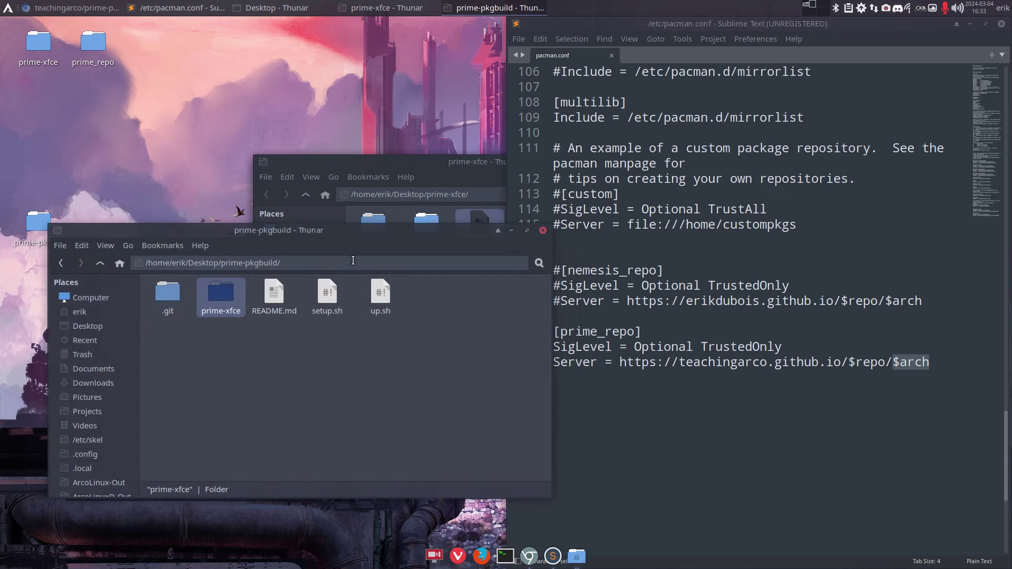
pyautogui.rightClick(336, 340)
pyautogui.click(380, 97)
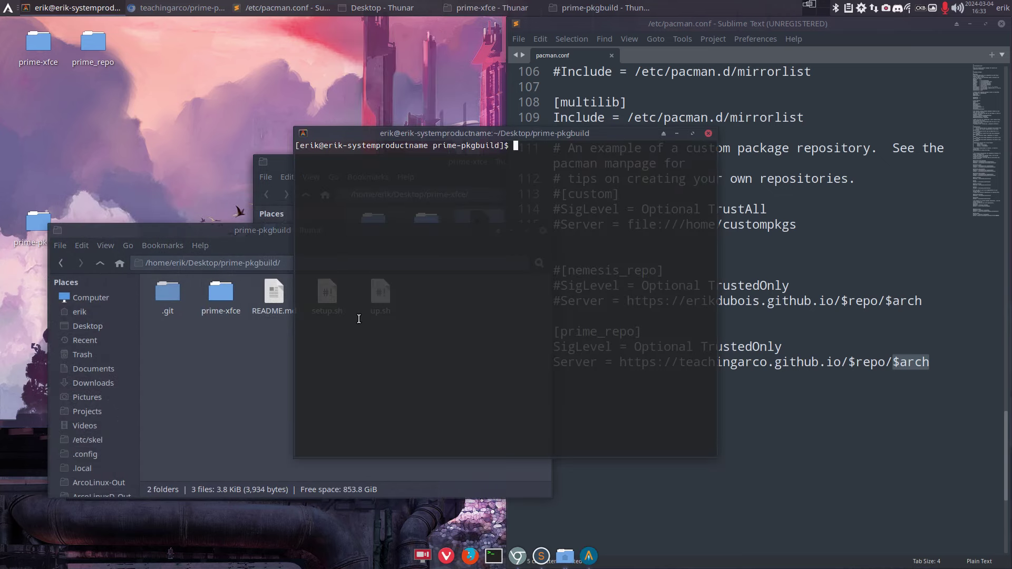
pyautogui.write('./setup.sh')
pyautogui.press('Return')
pyautogui.press('Return')
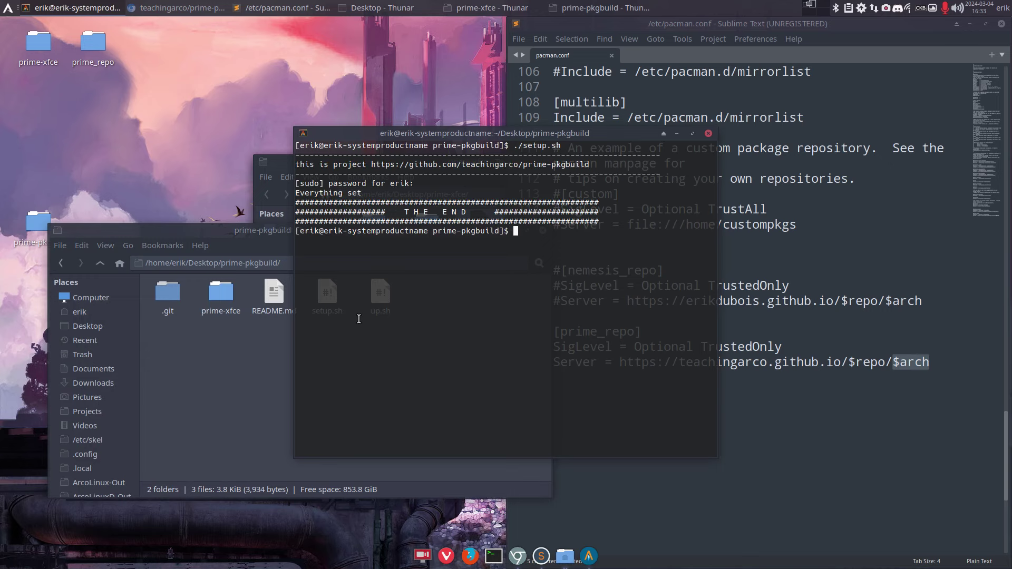
# Run ./up.sh with the commit comment "first commit" to push the files to GitHub, and close the terminal
pyautogui.write('./up.sh')
pyautogui.press('Return')
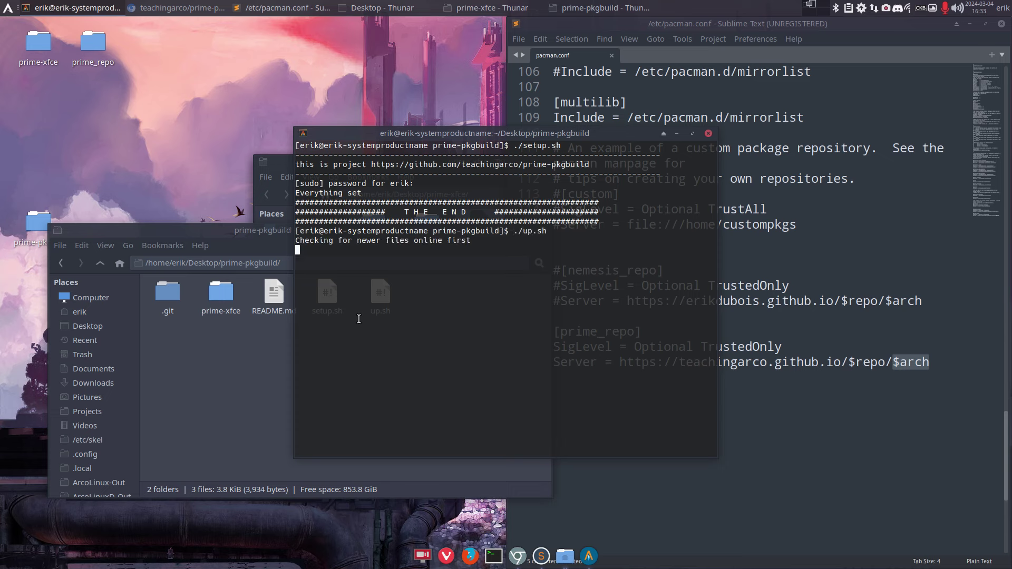
pyautogui.write('fir')
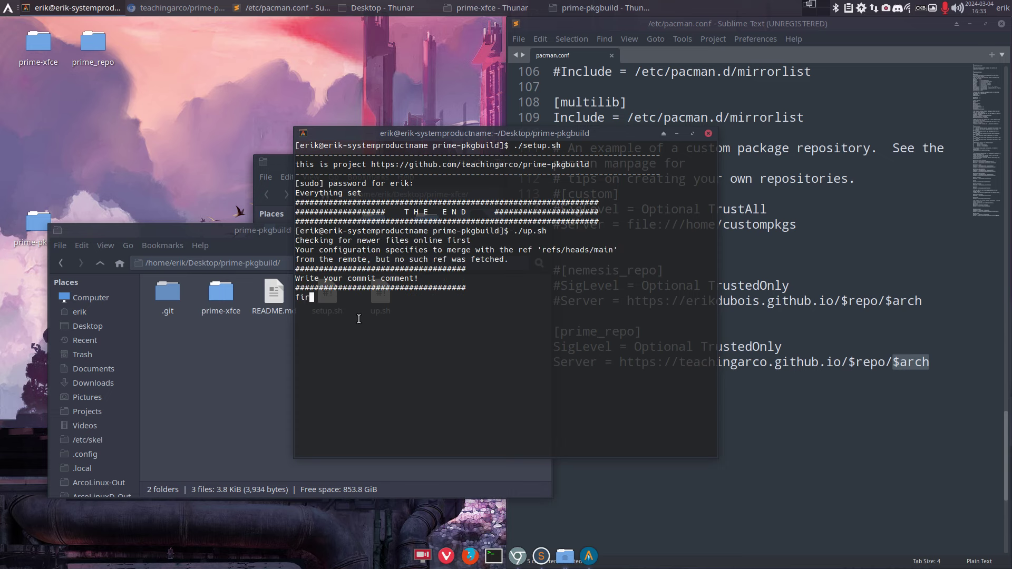
pyautogui.write('st commit')
pyautogui.press('Return')
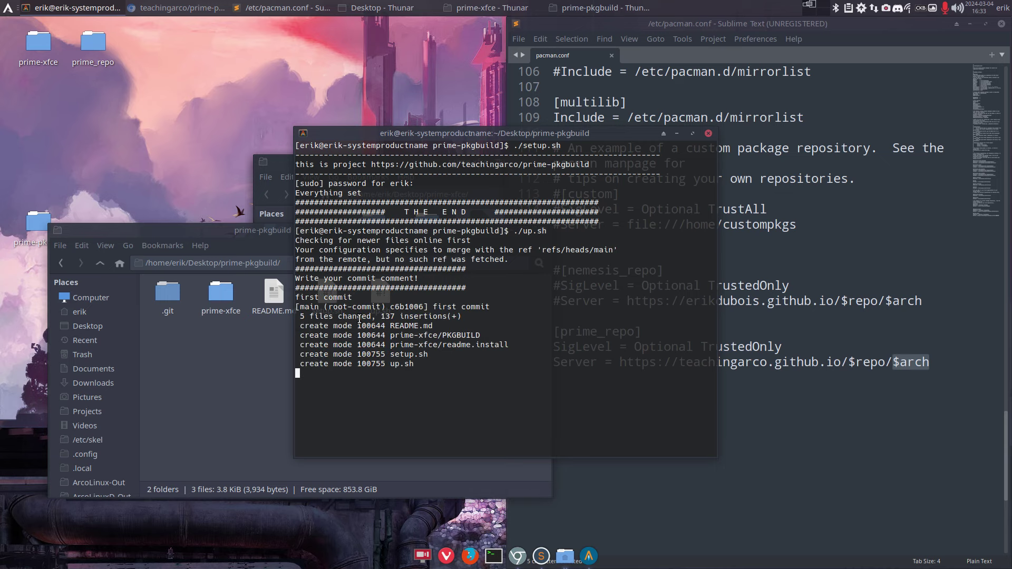
pyautogui.click(708, 134)
# Switch to Chromium and view the teachingarco account's list of repositories on GitHub
pyautogui.click(530, 553)
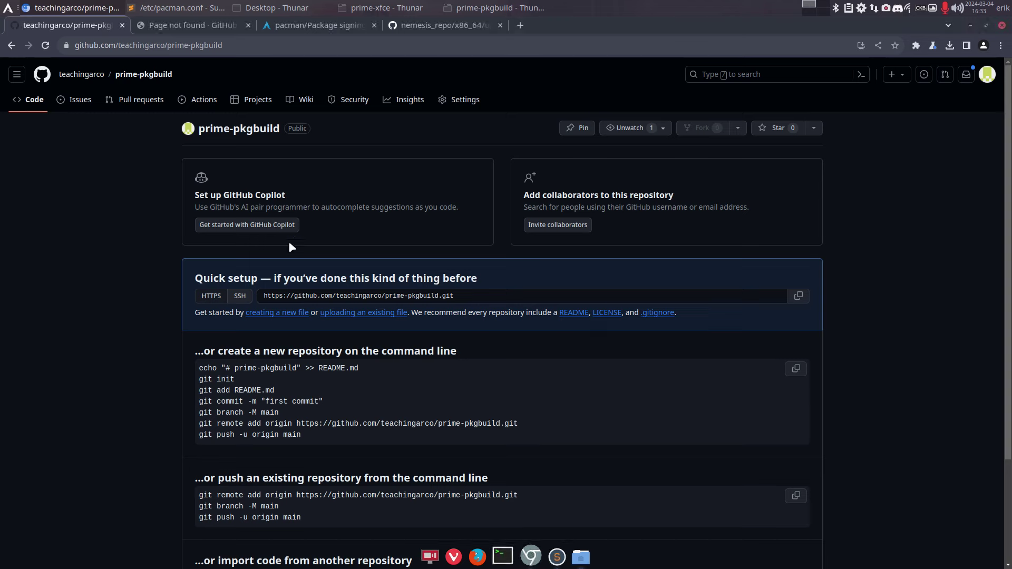
pyautogui.click(96, 79)
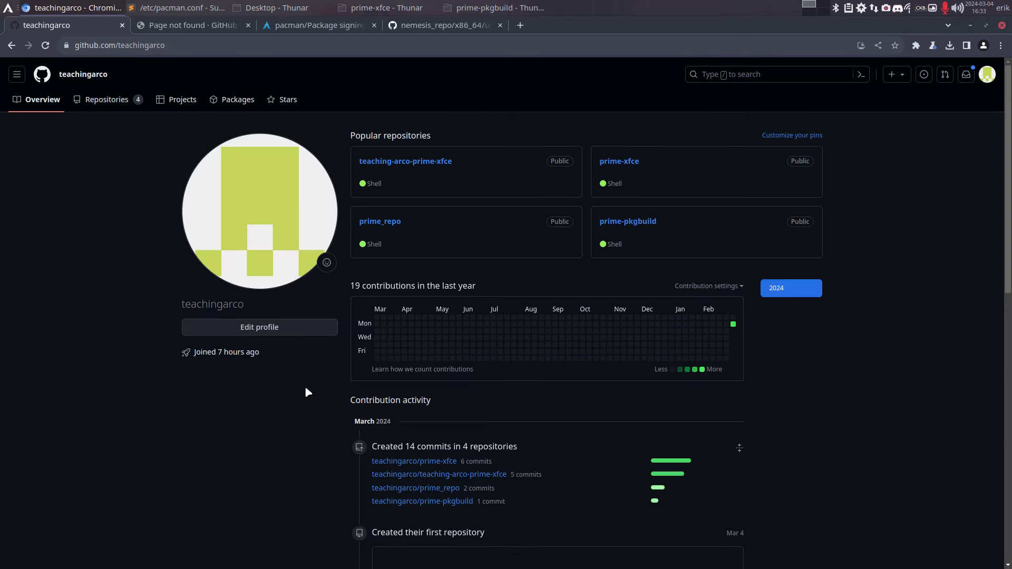
pyautogui.click(107, 100)
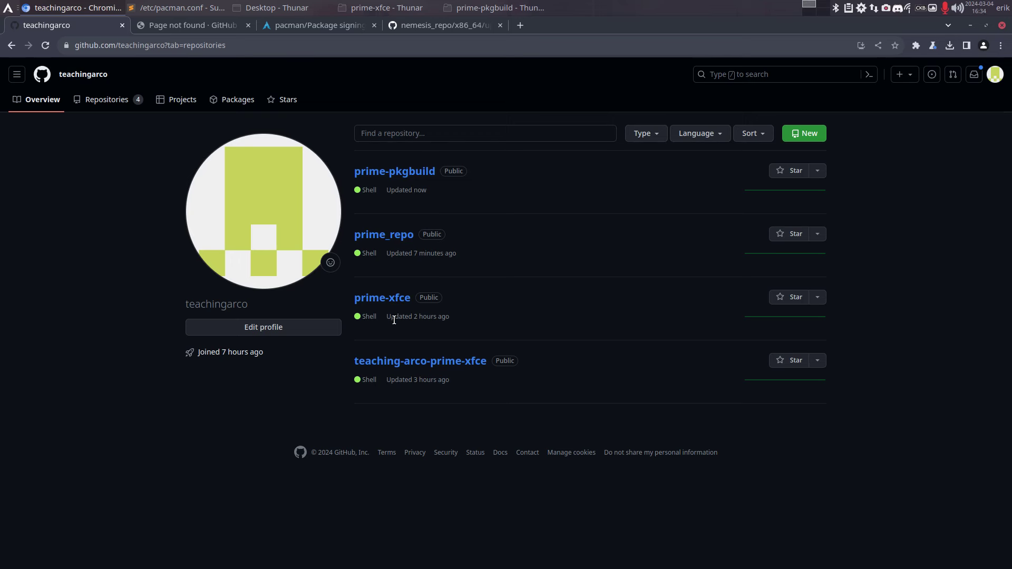
# Return from the browser to the file windows, close the prime-pkgbuild window and move the prime-xfce window aside
pyautogui.click(971, 26)
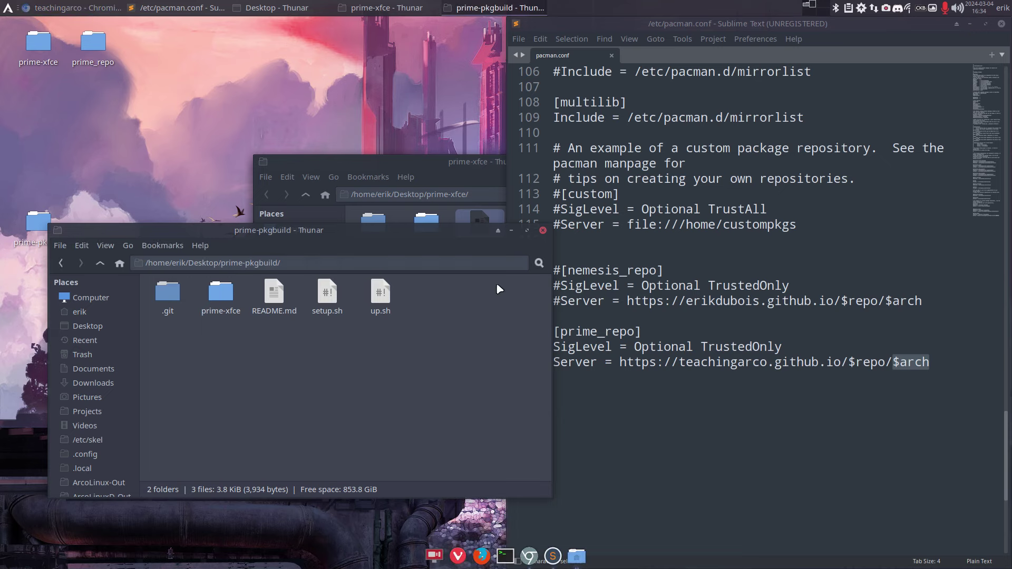
pyautogui.click(542, 231)
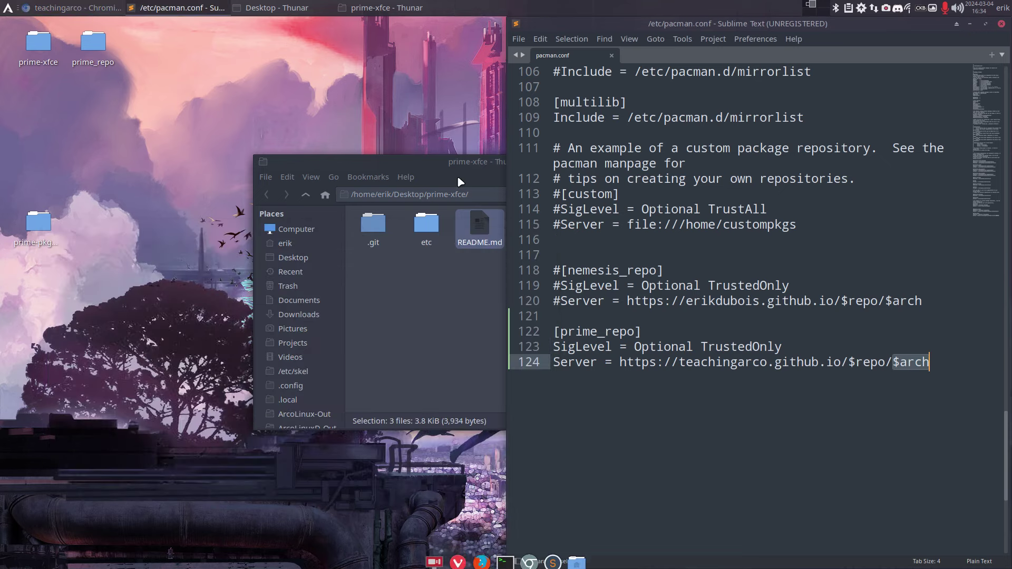
pyautogui.moveTo(457, 167); pyautogui.dragTo(317, 220)
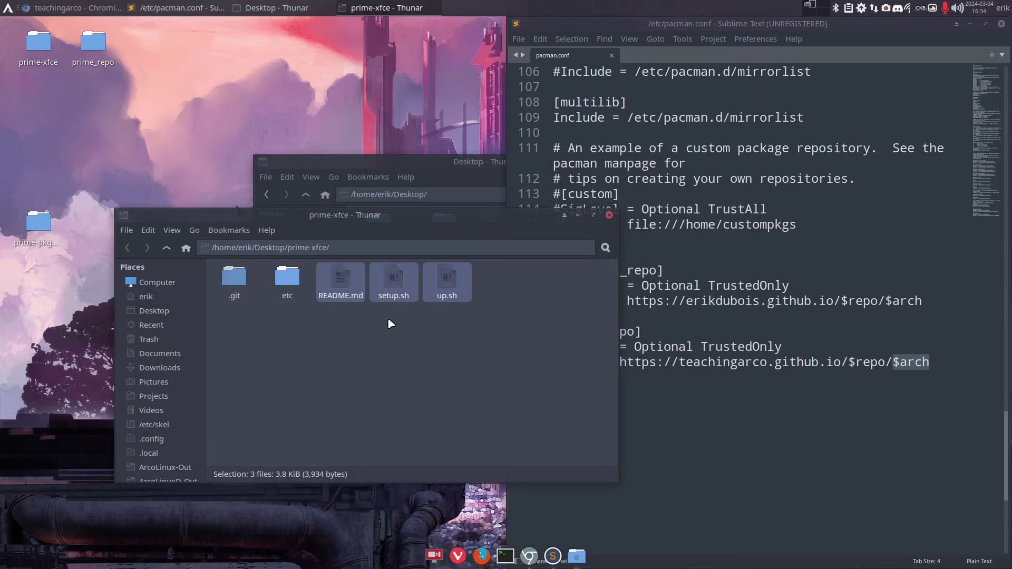